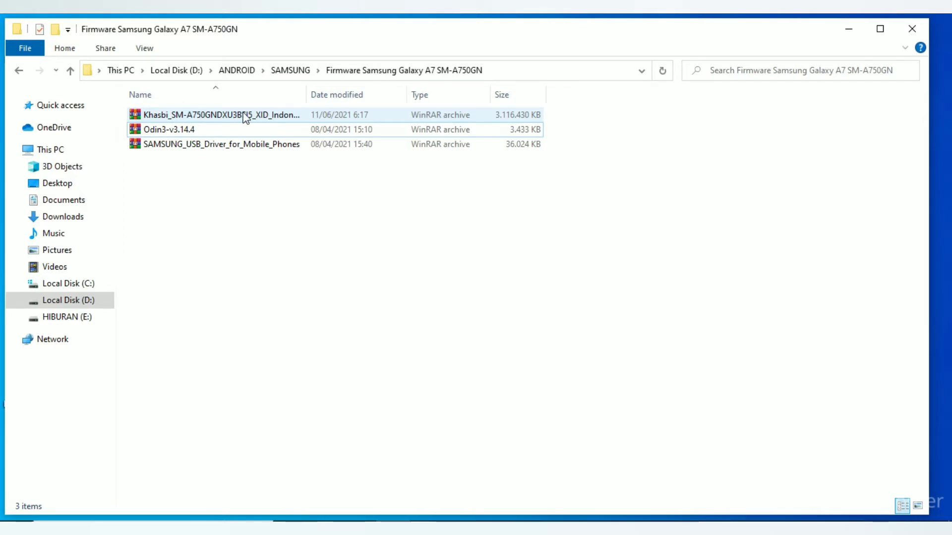
Extract the Khasbi_SM-A750GNDXU3BSI5_XID_Indonesia WinRAR archive into its own folder beside the archive
double_click(244, 116)
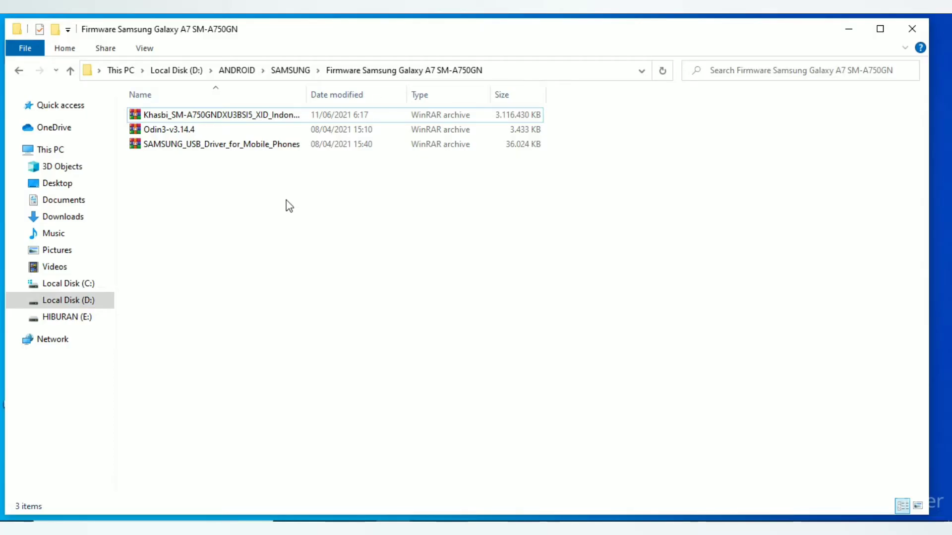
click(200, 114)
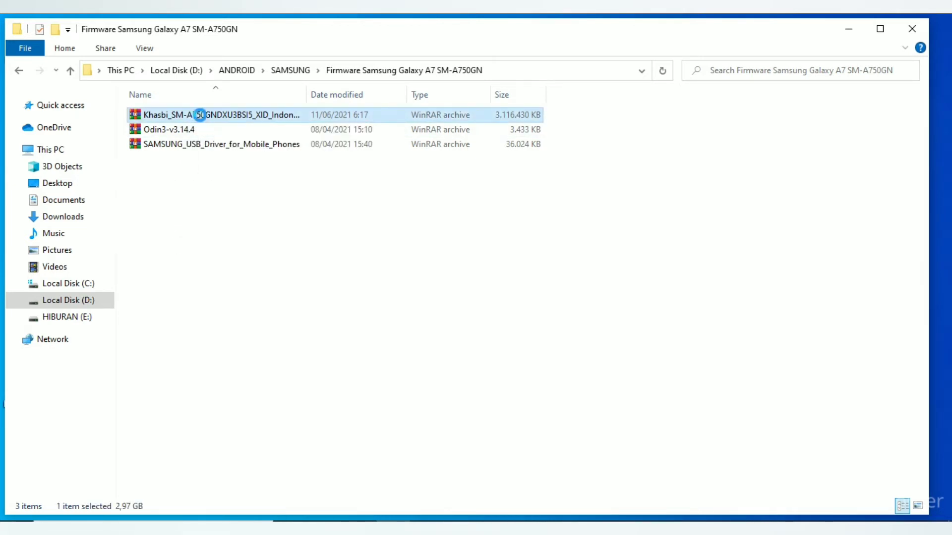
right_click(199, 115)
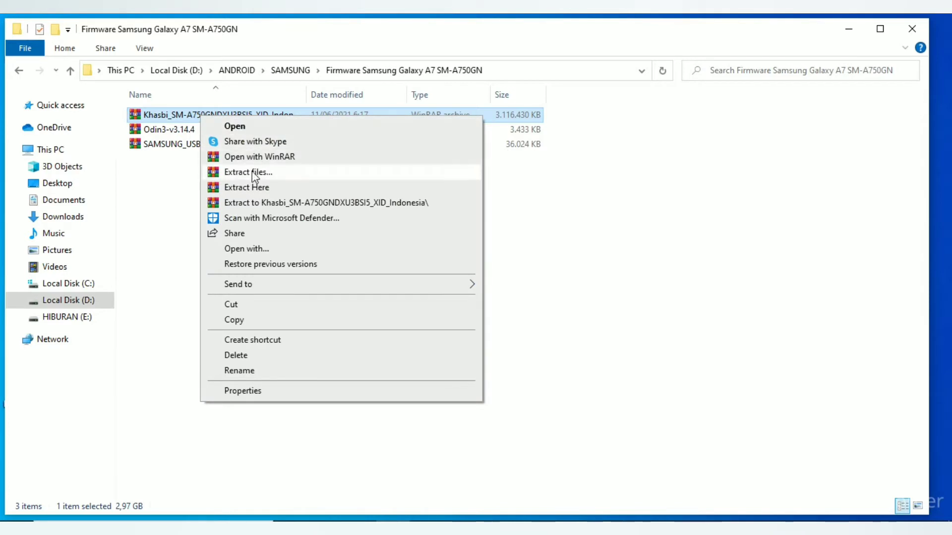
click(253, 172)
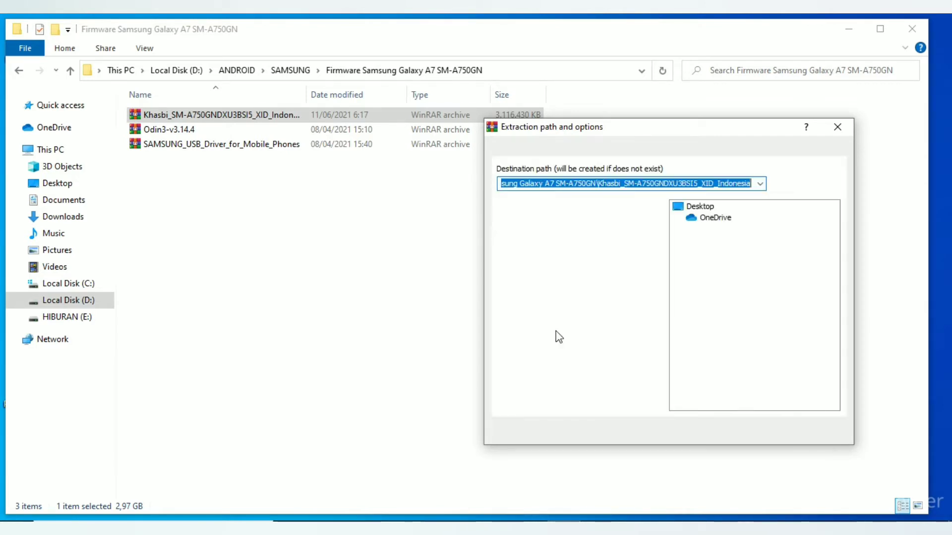
click(707, 431)
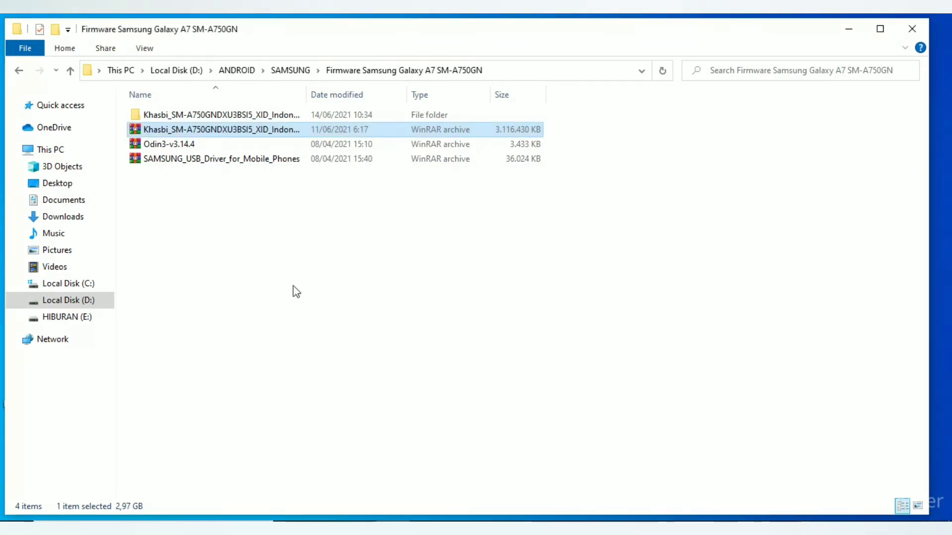
Extract the ZIP archive inside the unpacked Khasbi_SM-A750GNDXU3BSI5_XID_Indonesia folder into its own folder and open the result
click(250, 113)
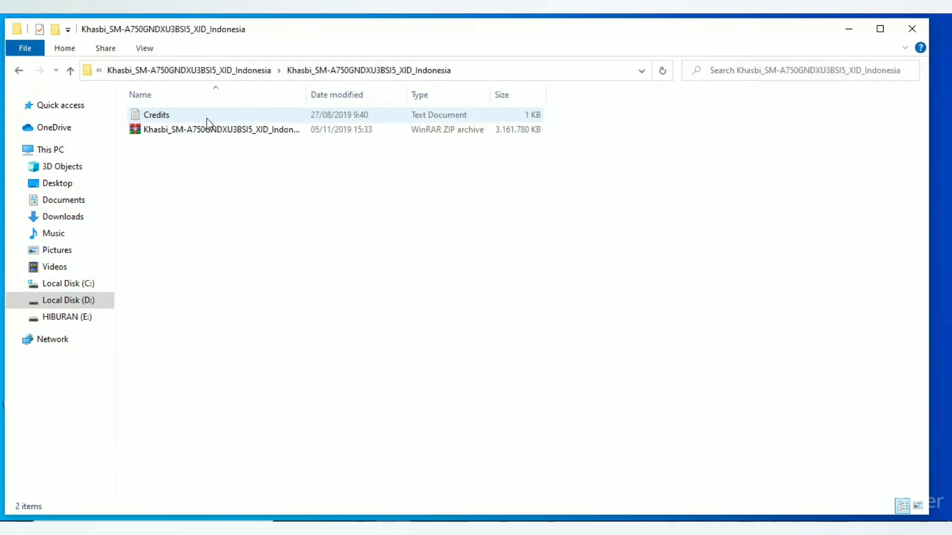
click(183, 130)
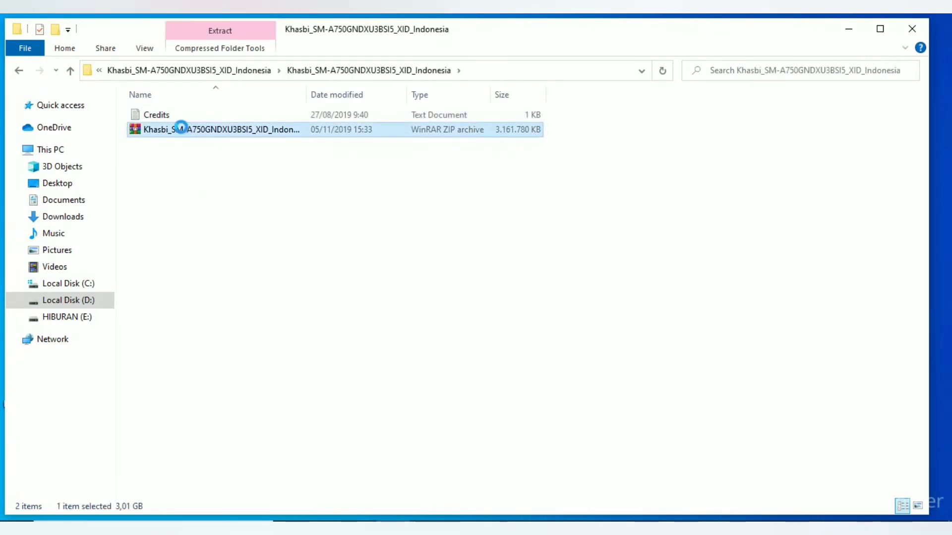
right_click(181, 127)
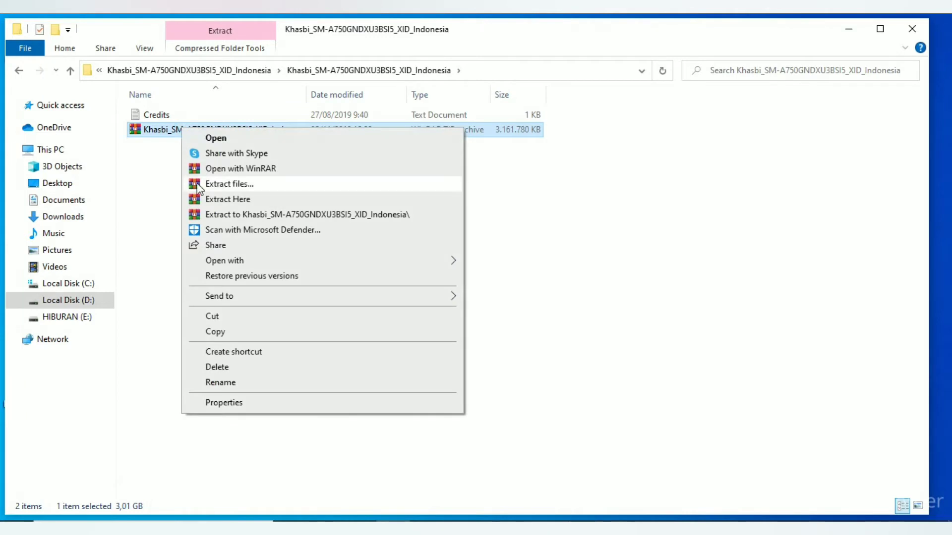
click(220, 184)
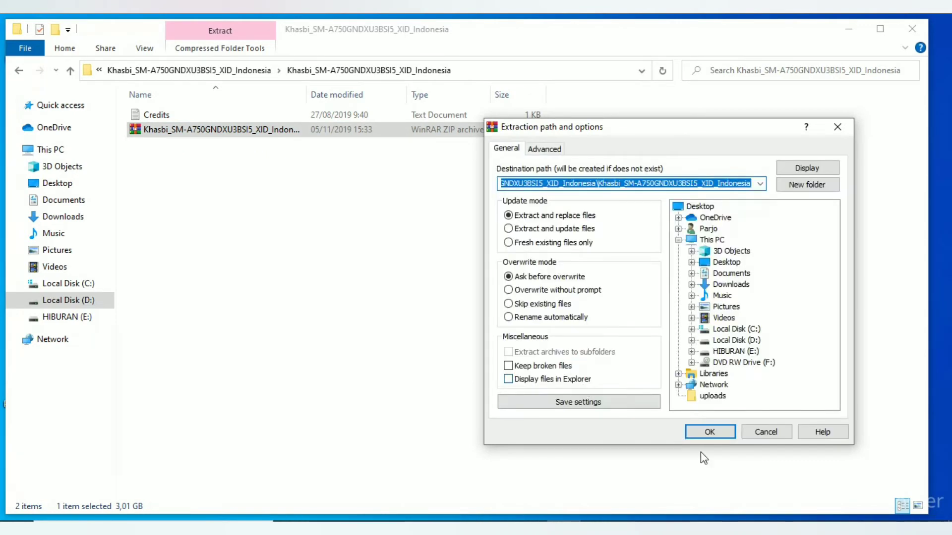
click(709, 434)
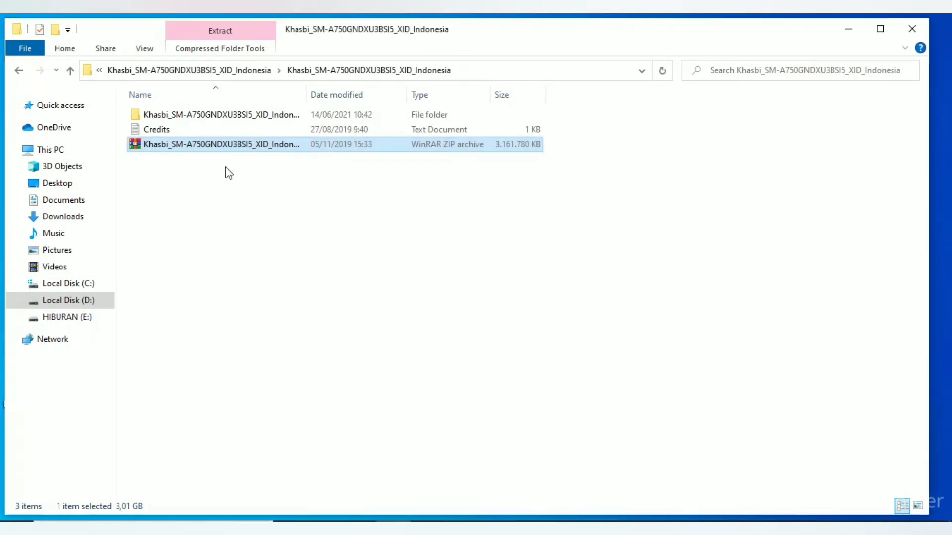
double_click(205, 117)
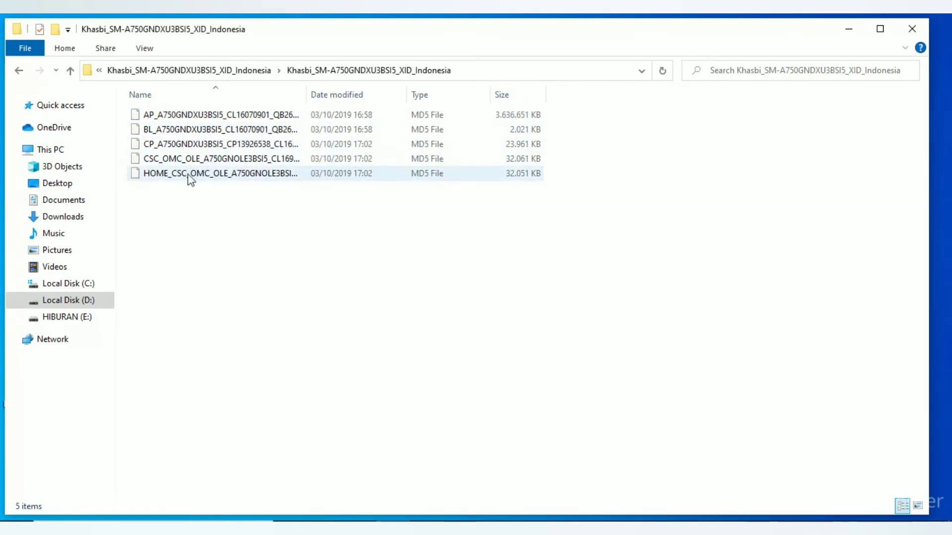
Return to the Firmware Samsung Galaxy A7 SM-A750GN folder and extract the Odin3-v3.14.4 archive into its own folder
click(69, 71)
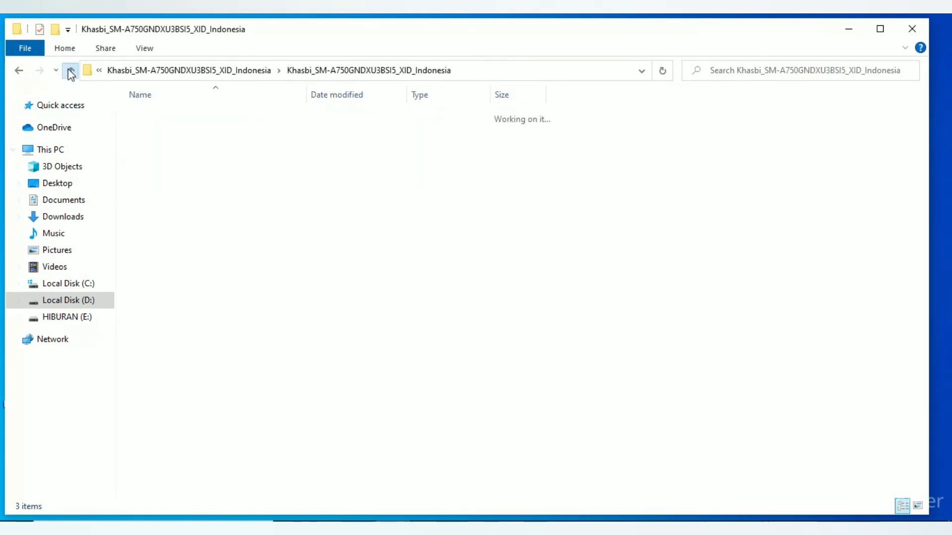
click(69, 71)
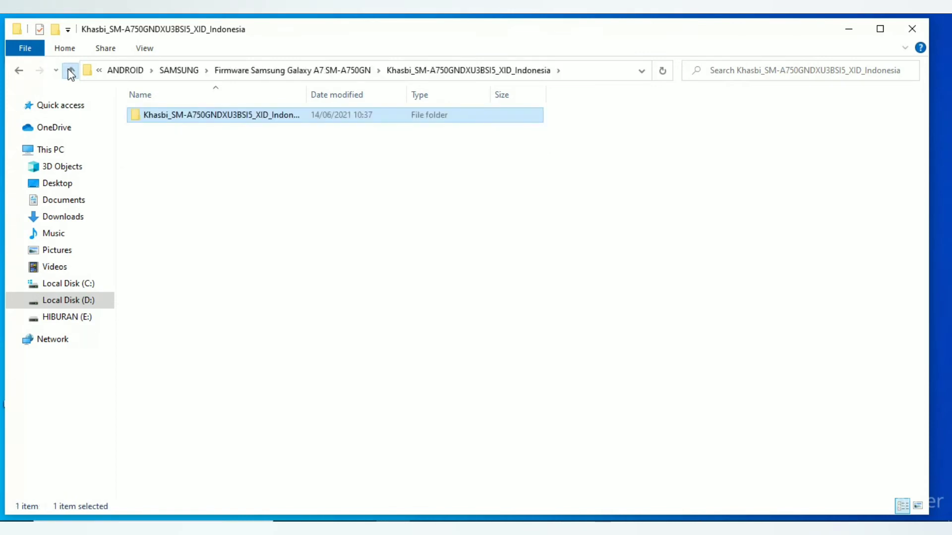
click(70, 71)
double_click(175, 145)
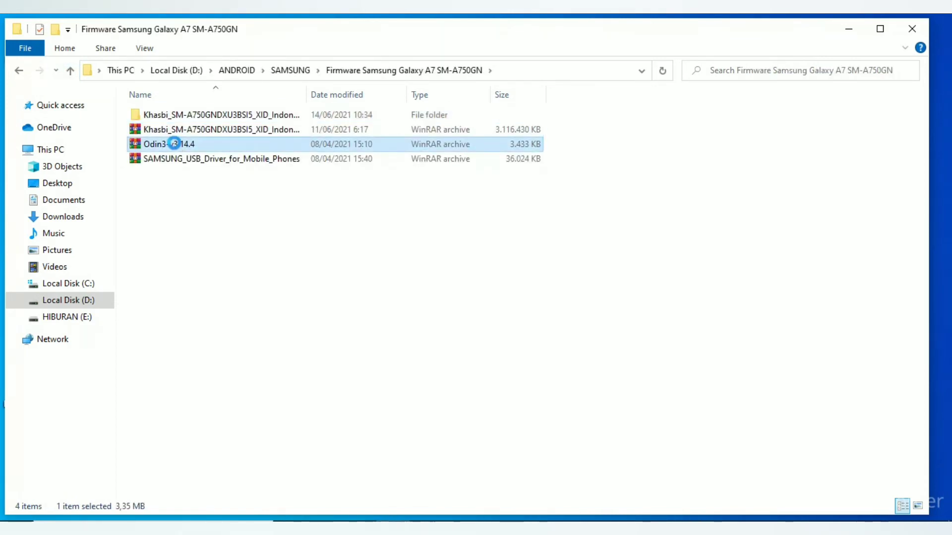
right_click(175, 144)
click(225, 199)
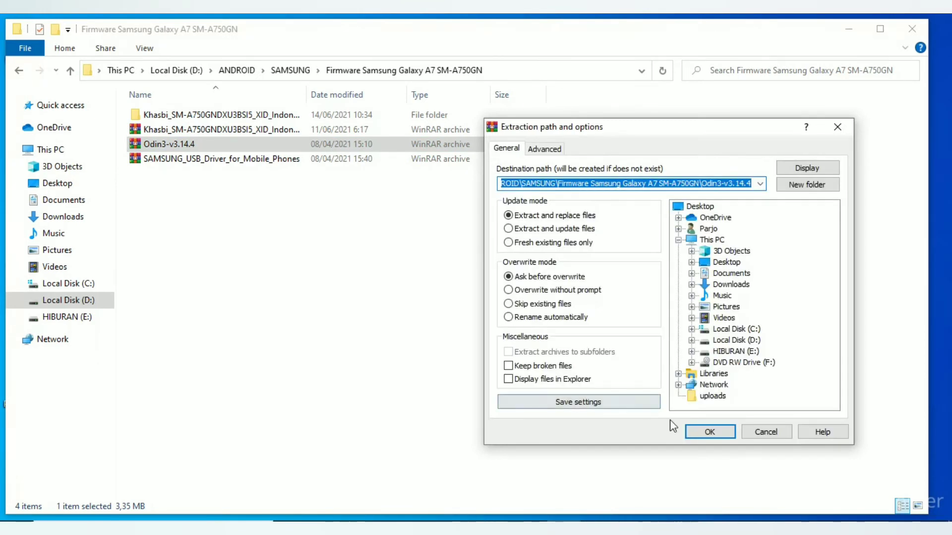
click(698, 432)
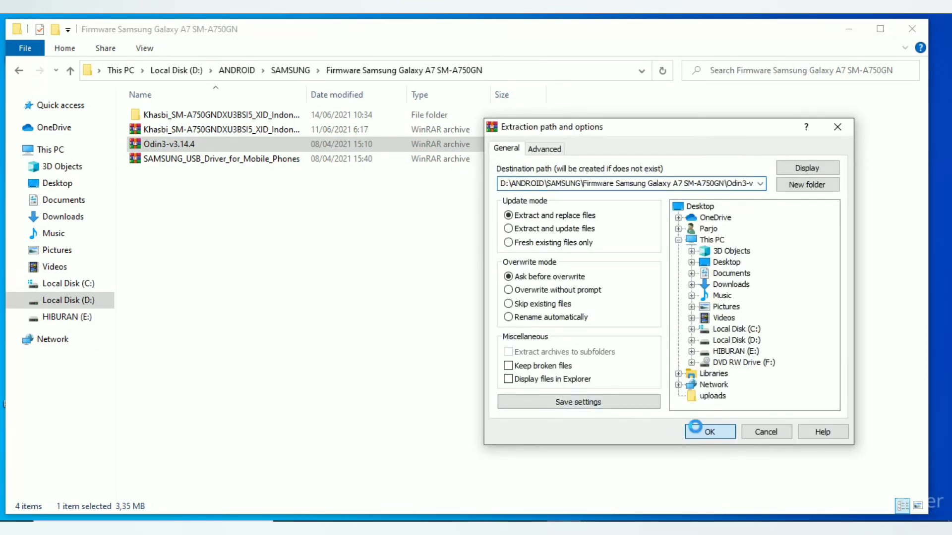
Launch Odin3_v3.14.4 from the innermost extracted Odin folder, accept its notice and shift its window aside to uncover the file list
double_click(171, 129)
double_click(185, 118)
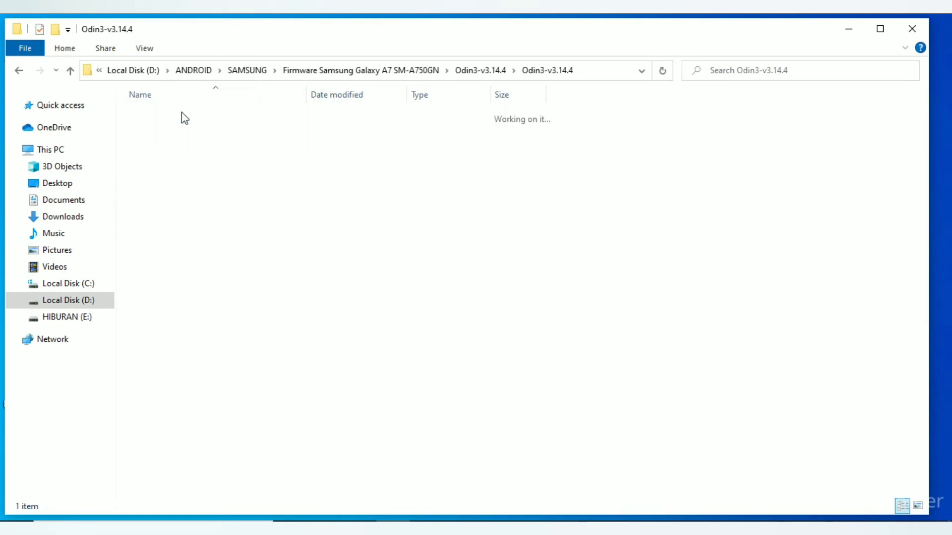
double_click(182, 115)
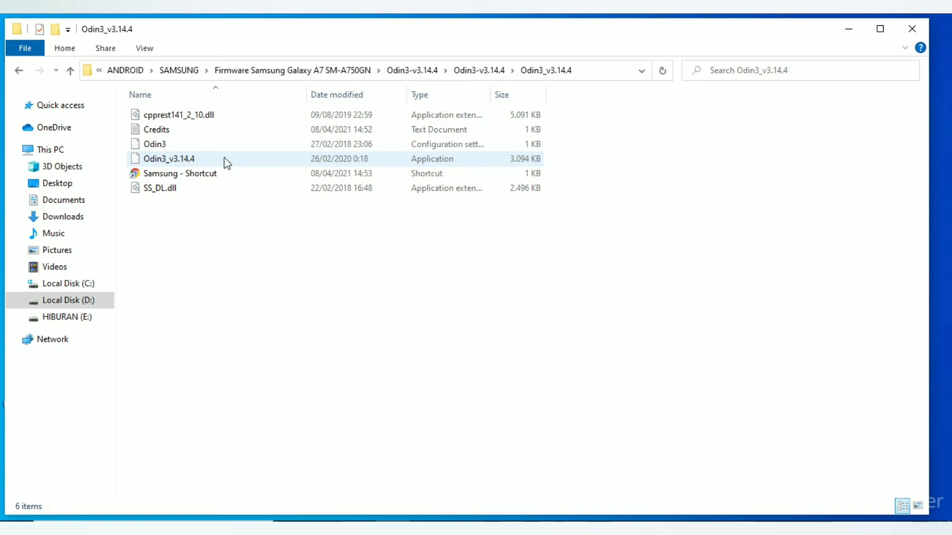
right_click(325, 353)
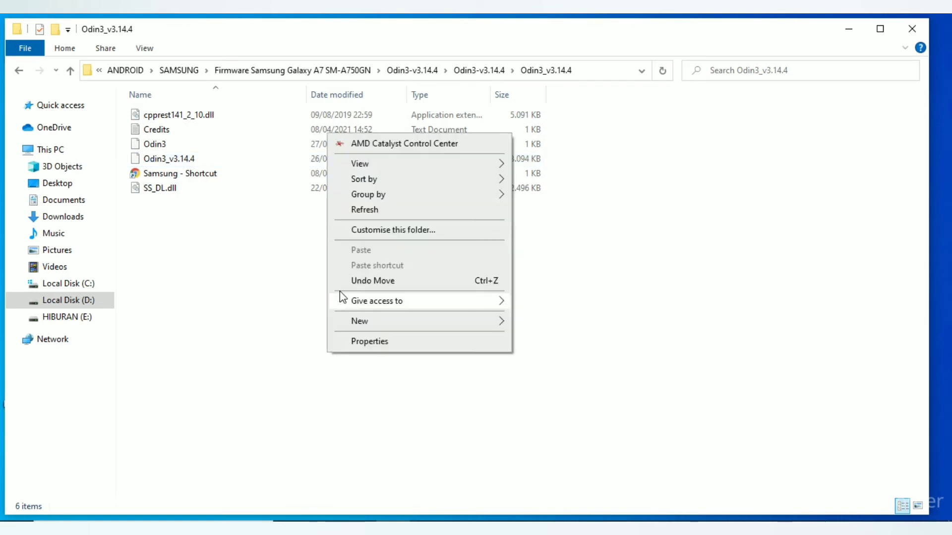
click(377, 212)
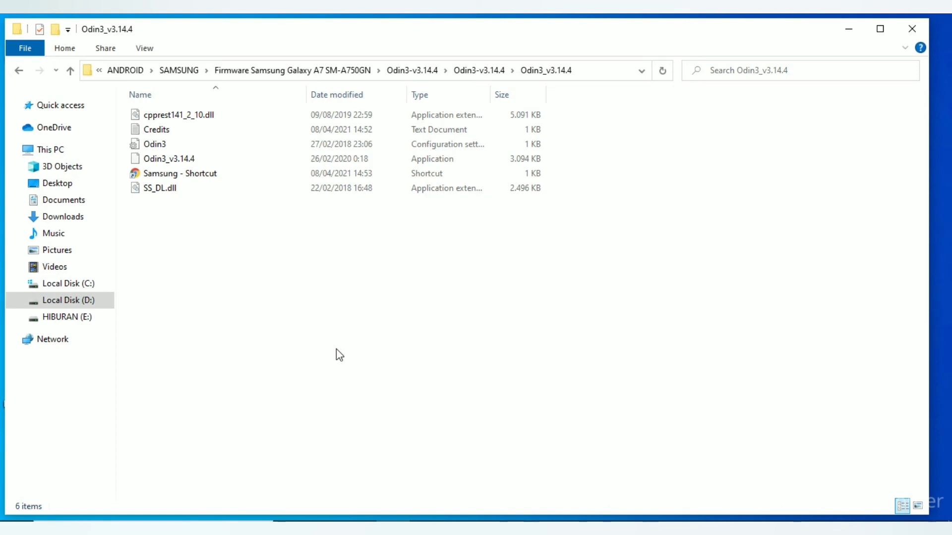
double_click(171, 159)
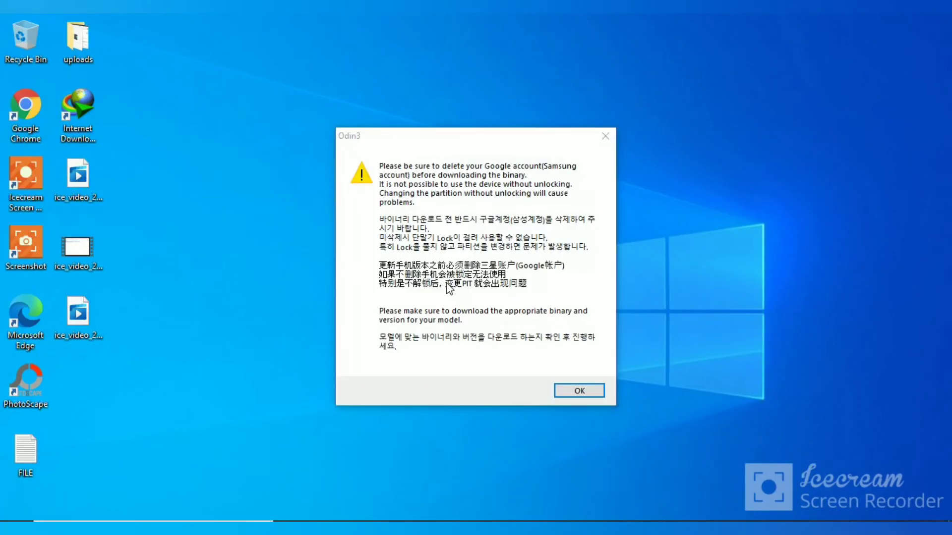
click(579, 391)
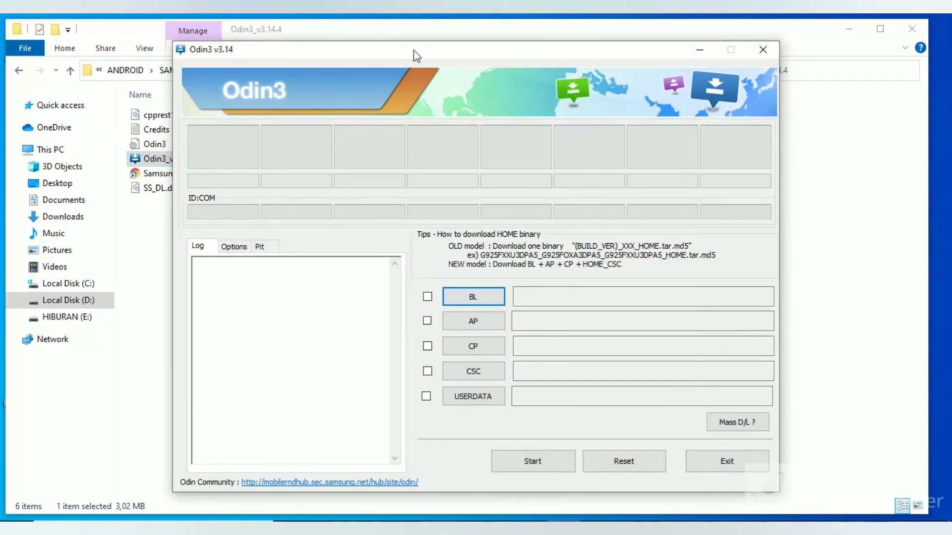
drag(413, 50, 543, 54)
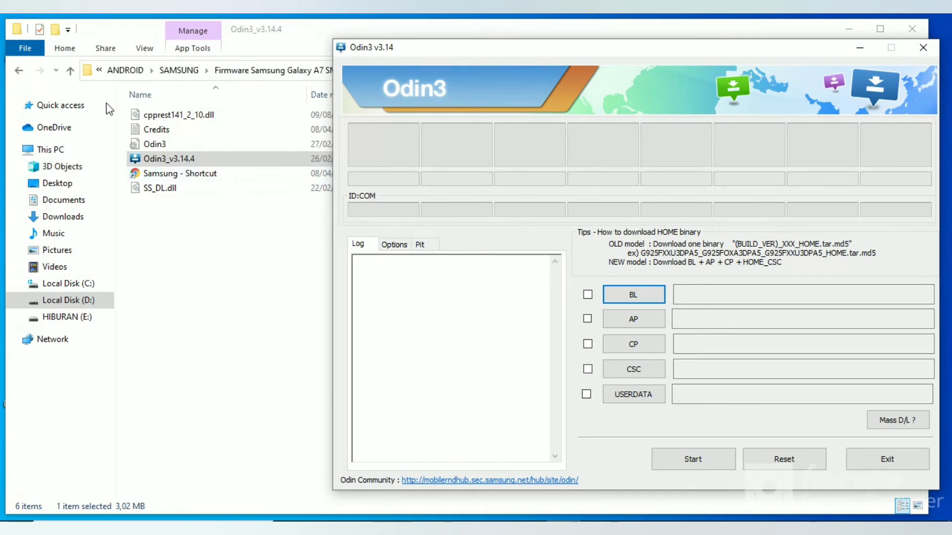
Browse File Explorer to the innermost extracted Khasbi_SM-A750GNDXU3BSI5_XID_Indonesia firmware folder and bring Odin3 back to the front
click(73, 70)
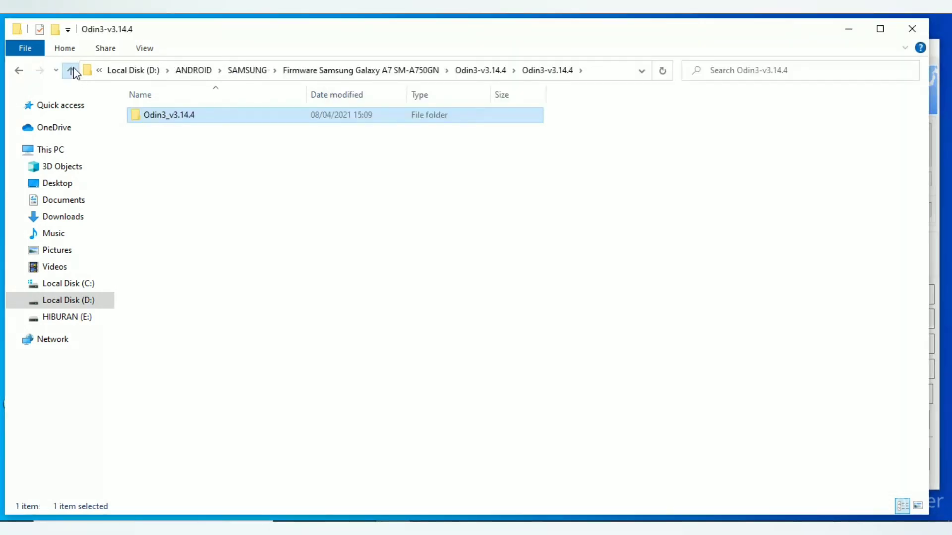
click(74, 69)
click(73, 69)
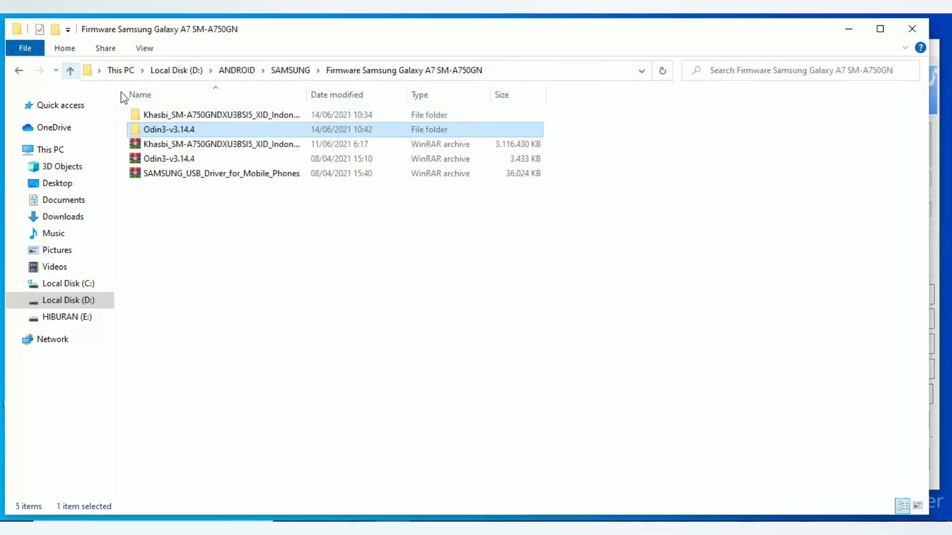
double_click(151, 115)
double_click(150, 115)
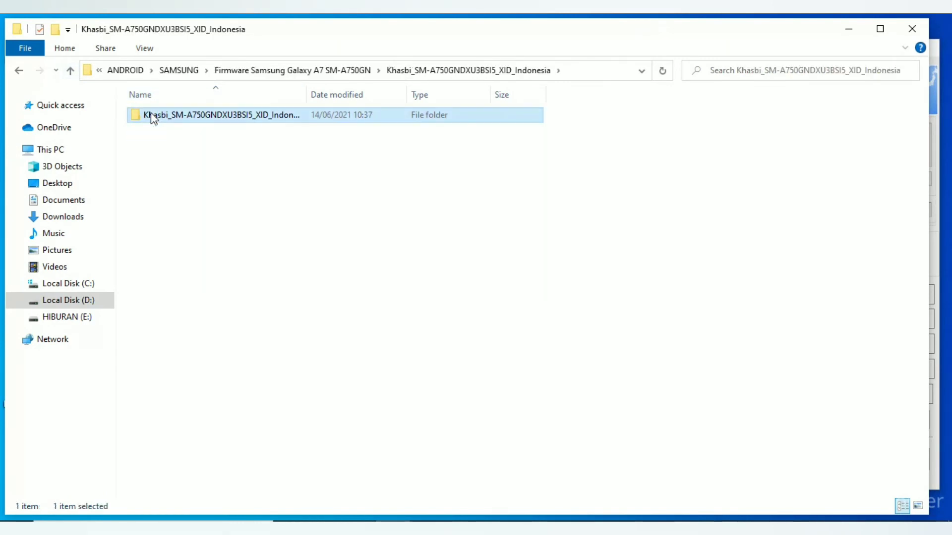
double_click(151, 114)
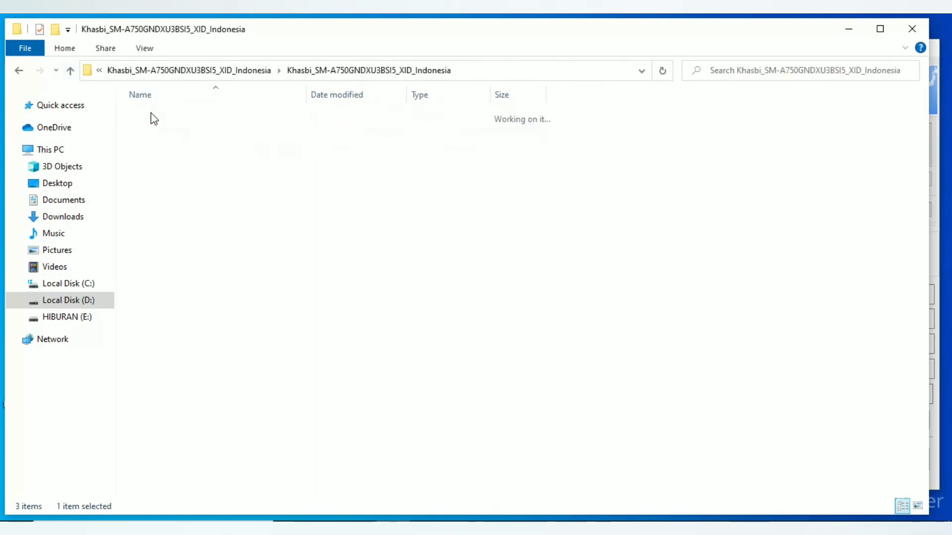
click(559, 522)
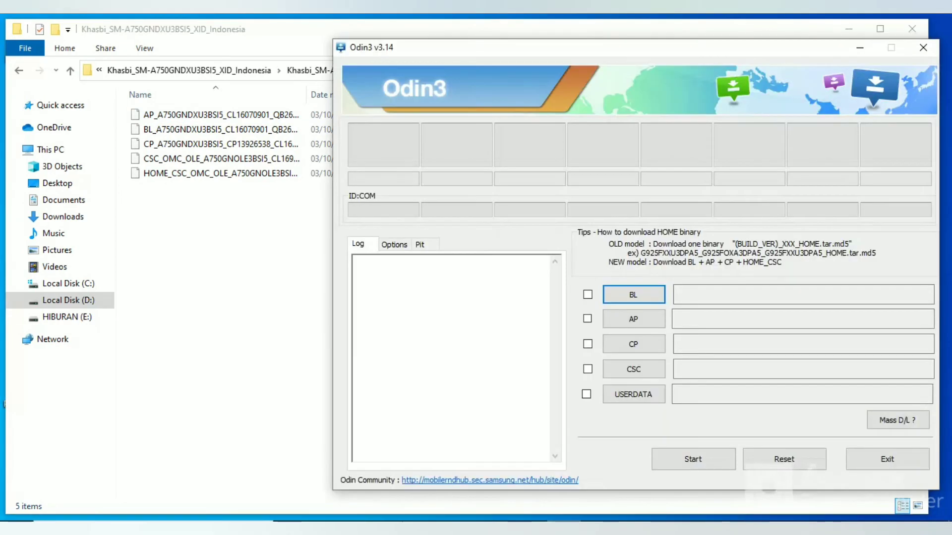
Load the BL_A750GNDXU3BSI5 MD5 file from the innermost extracted SM-A750GN firmware folder into Odin's BL slot
click(637, 297)
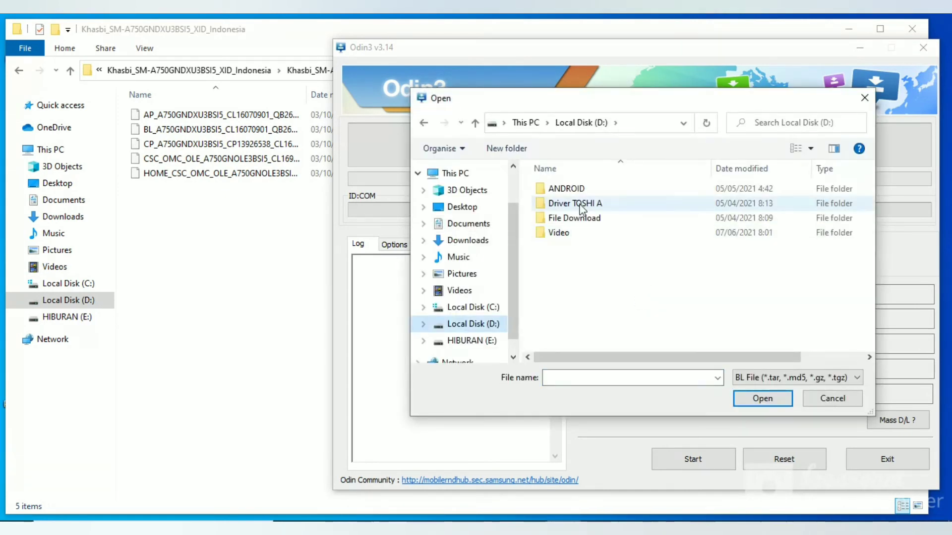
double_click(583, 192)
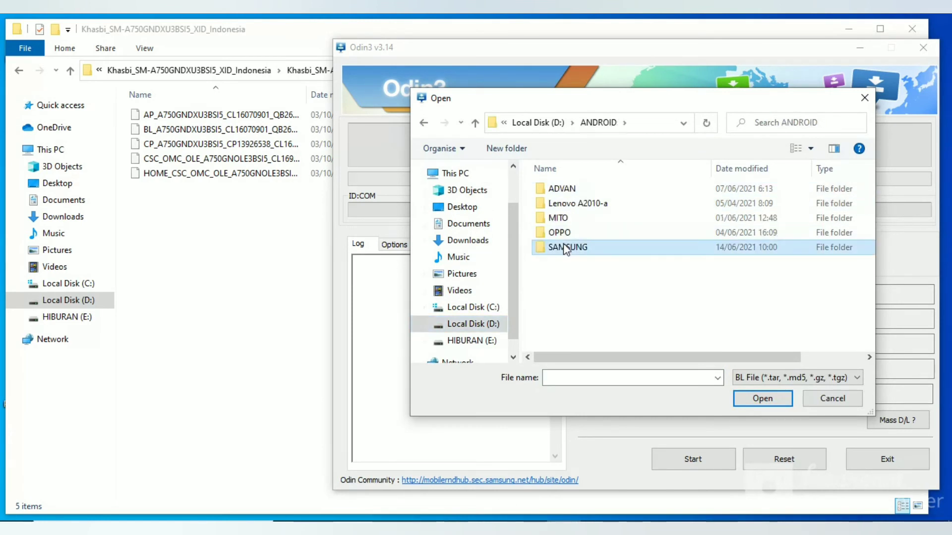
double_click(560, 246)
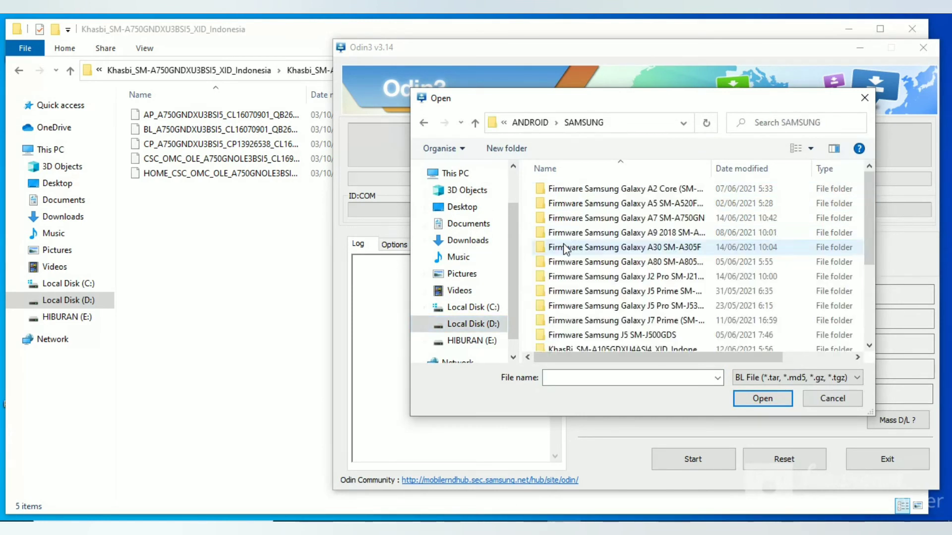
click(637, 221)
double_click(637, 221)
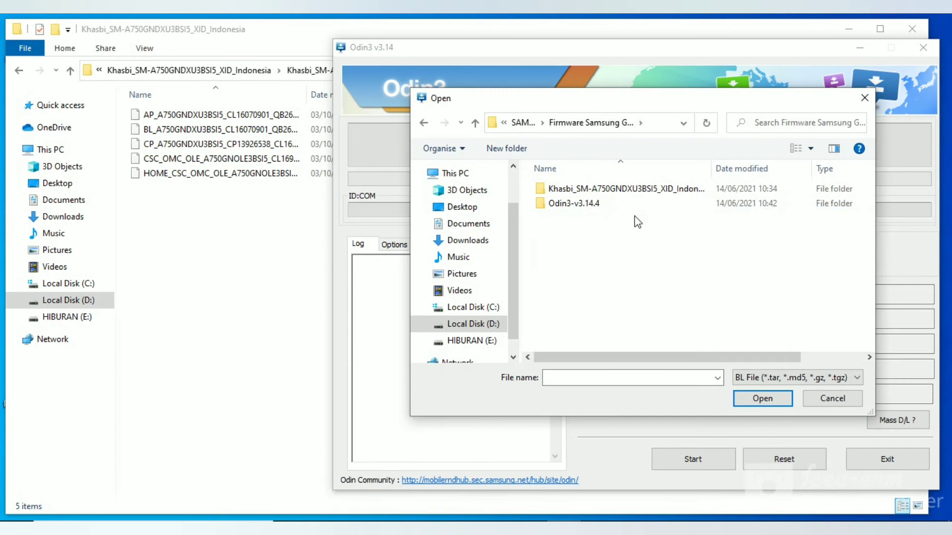
double_click(616, 191)
click(617, 191)
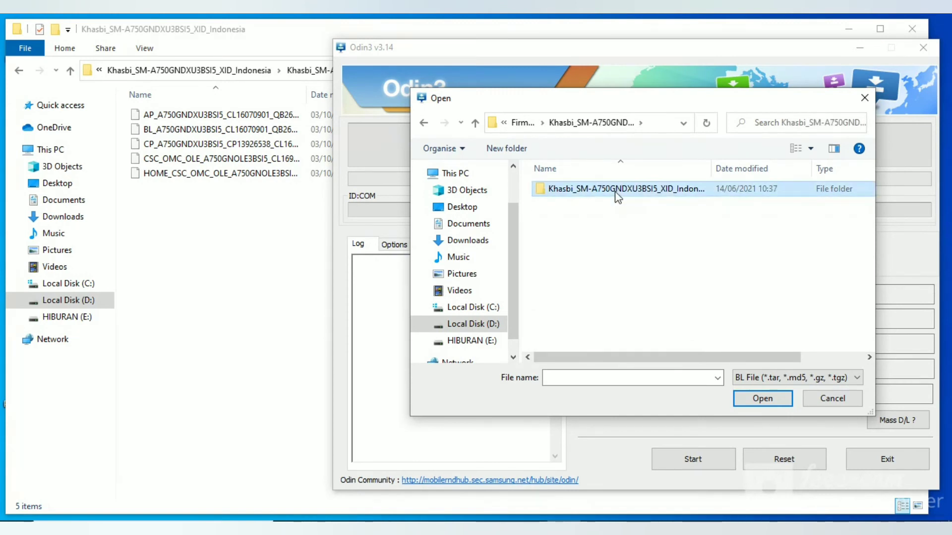
double_click(616, 191)
double_click(615, 191)
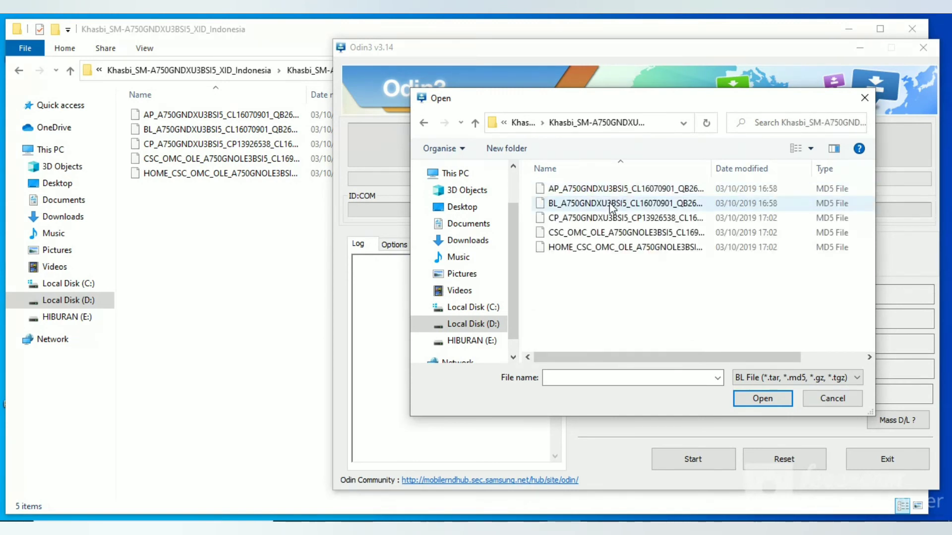
click(608, 203)
click(760, 399)
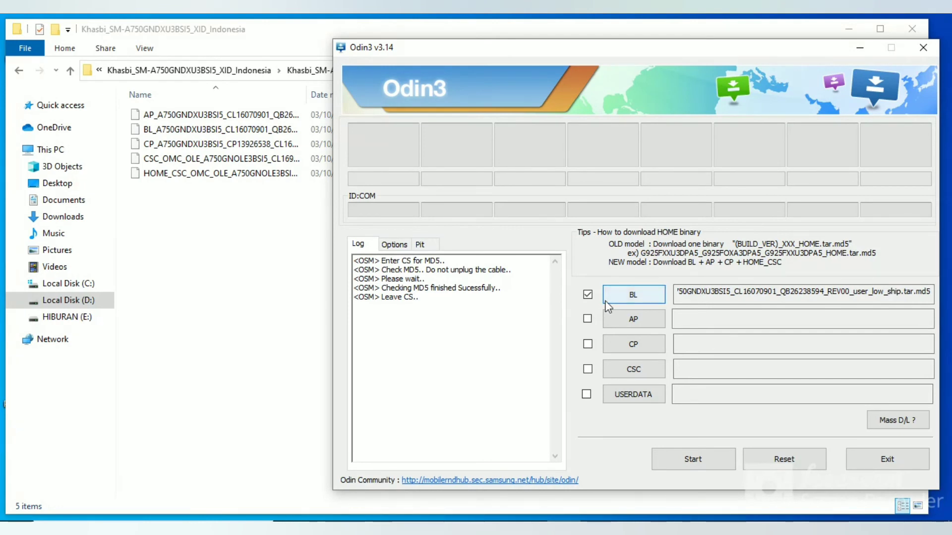
Load the AP_A750GNDXU3BSI5 MD5 file from the extracted SM-A750GN firmware folder into Odin's AP slot
click(630, 322)
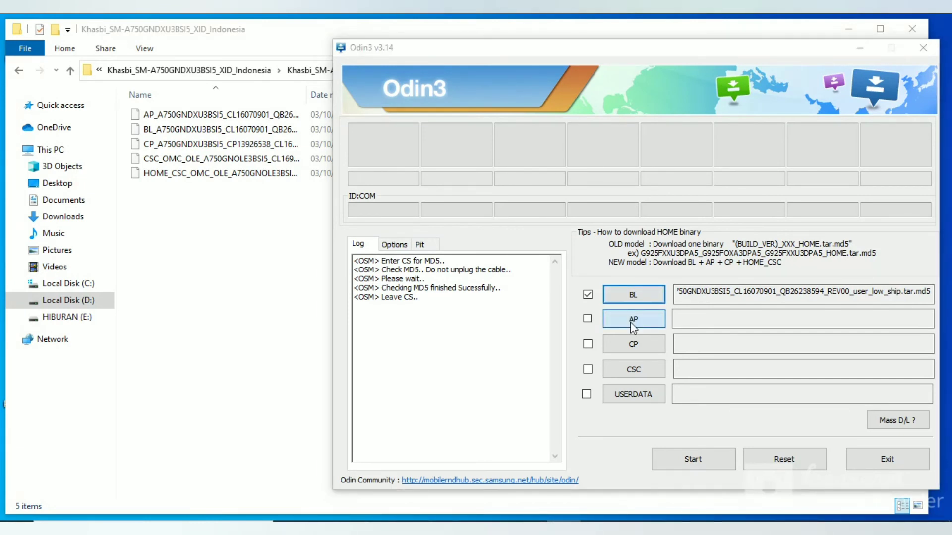
click(614, 189)
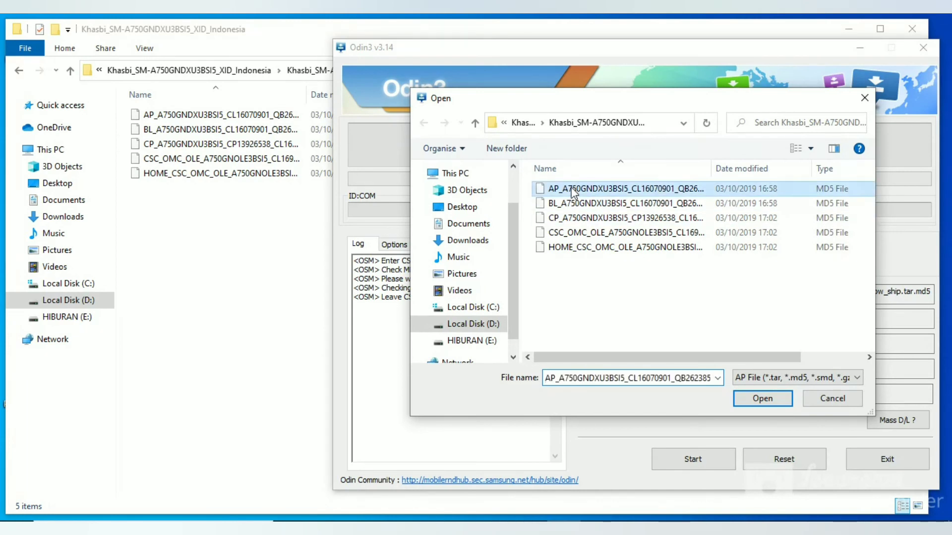
click(750, 404)
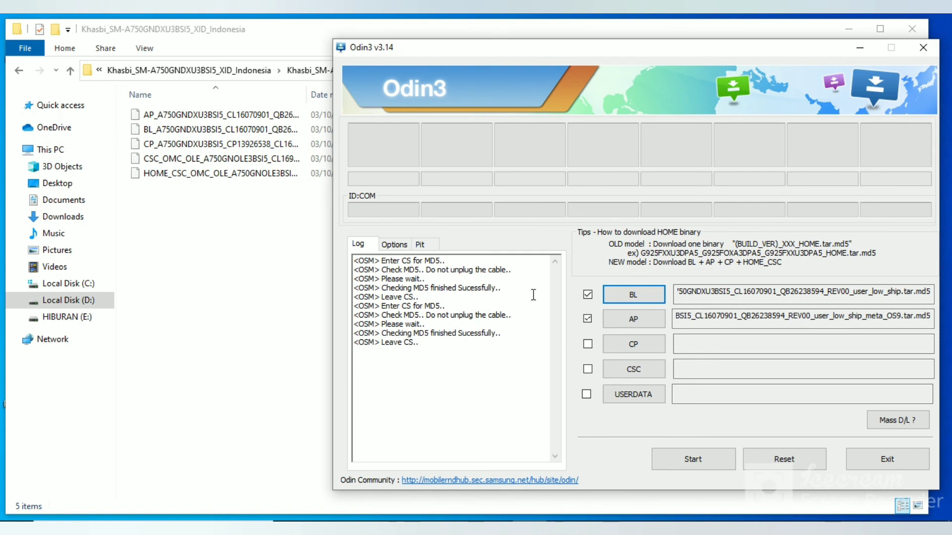
Load the CP_A750GNDXU3BSI5 MD5 file from the same firmware folder into Odin's CP slot
click(631, 348)
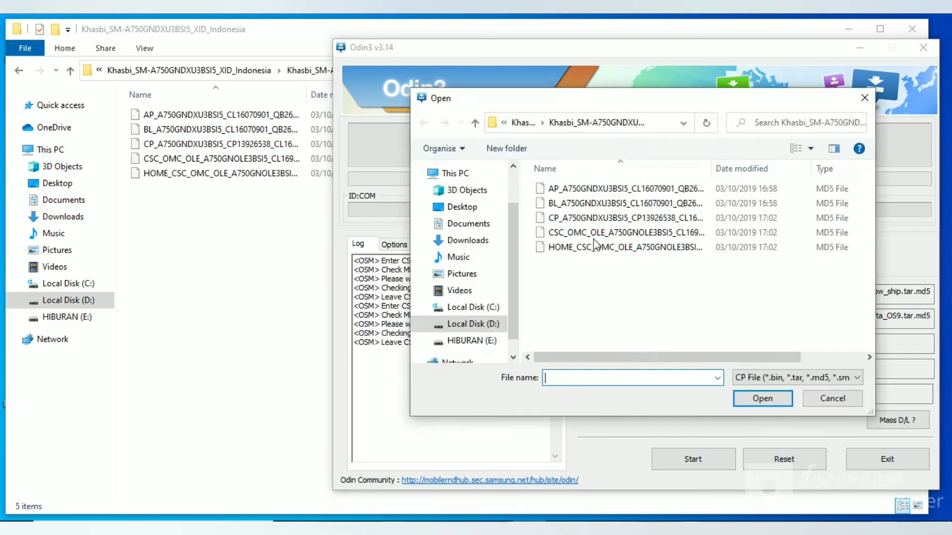
click(625, 218)
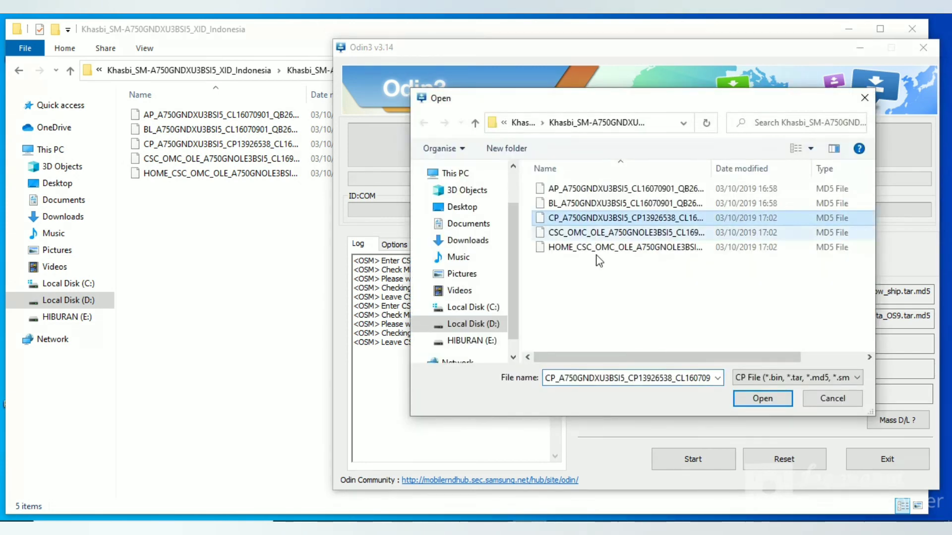
click(748, 397)
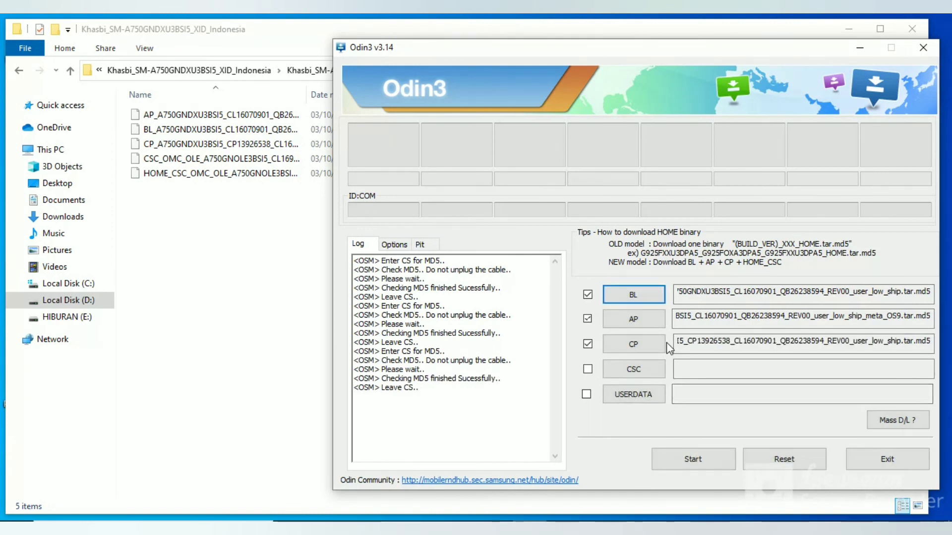
Load the CSC_OMC_OLE_A750GNOLE3BSI5 MD5 file, not the HOME_CSC one, into Odin's CSC slot
click(655, 375)
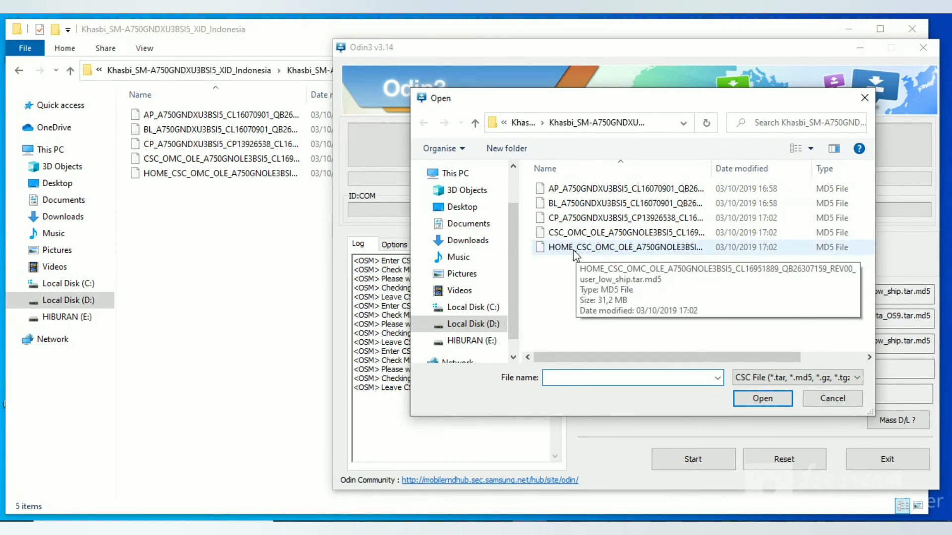
click(593, 233)
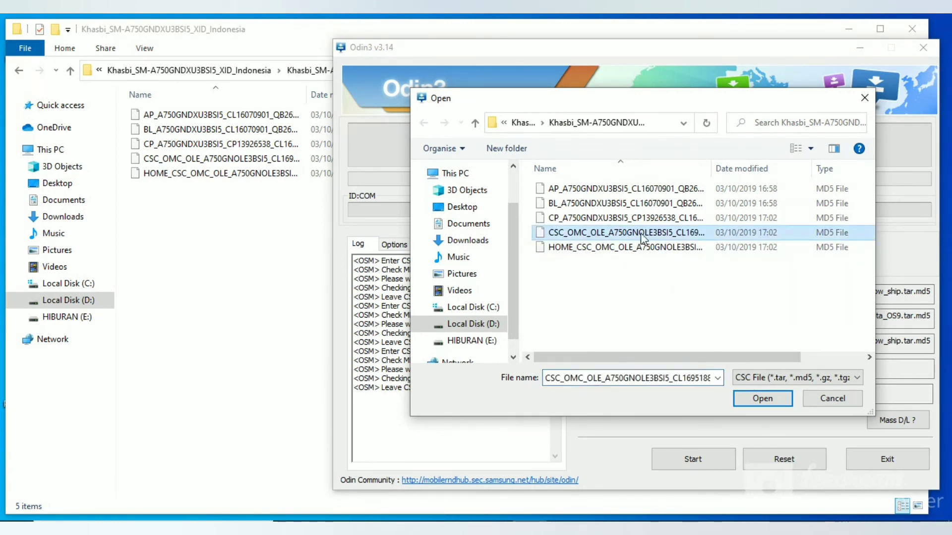
click(764, 399)
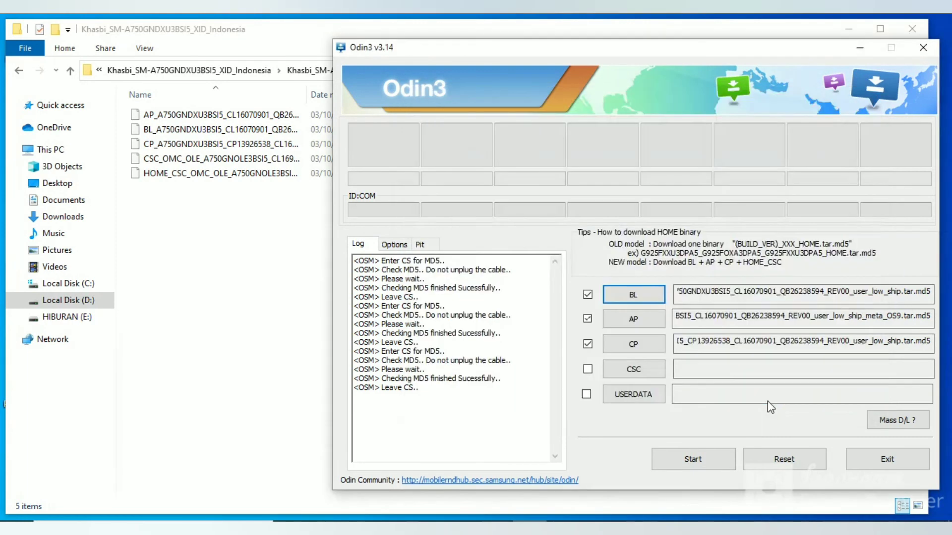